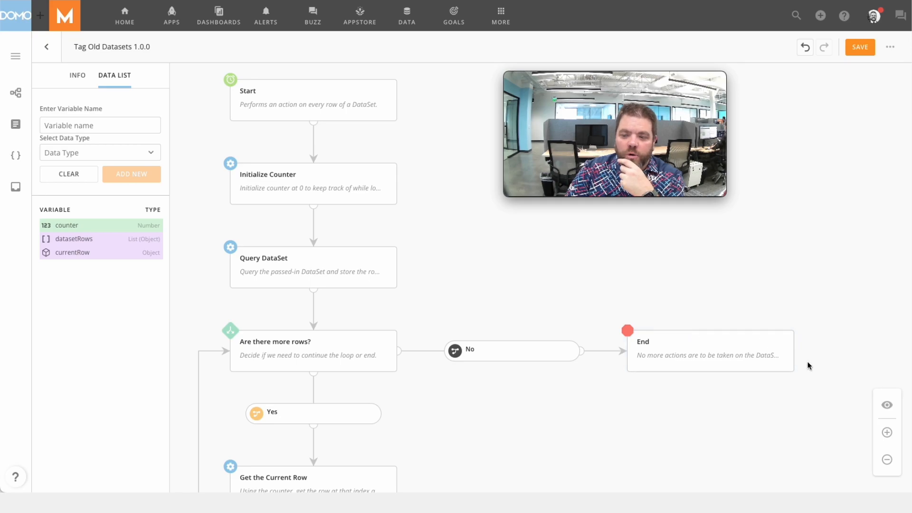
# - Examine the overall workflow and the timer configuration of the Start step
pyautogui.click(887, 460)
pyautogui.click(887, 460)
pyautogui.moveTo(783, 432); pyautogui.dragTo(682, 368)
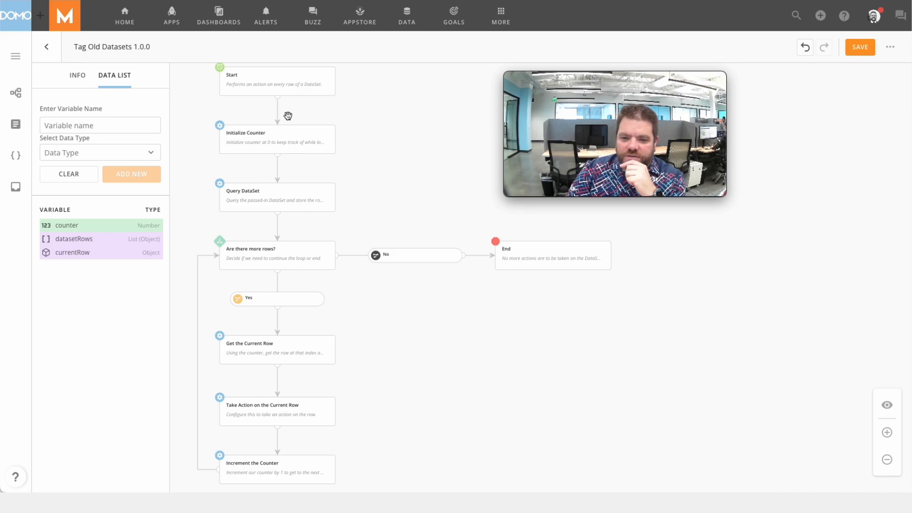
pyautogui.click(282, 84)
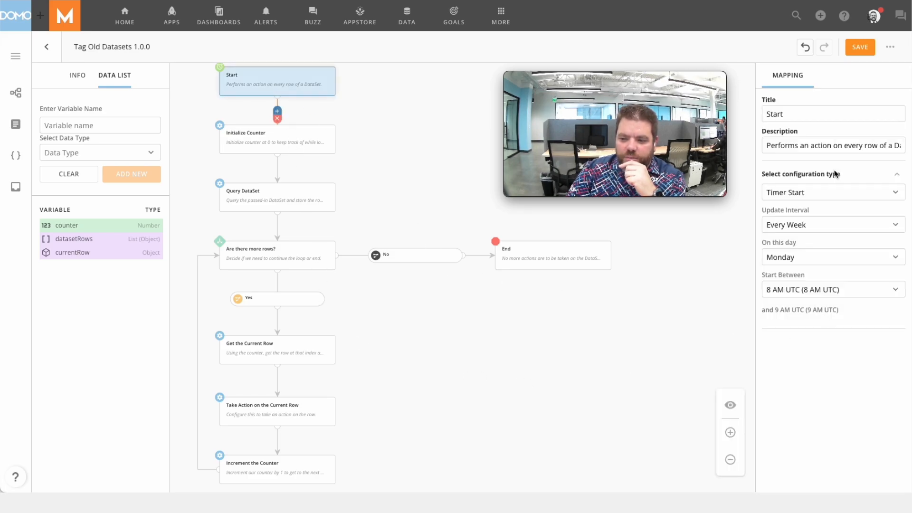
# - Examine the Query DataSet step's input mappings and the SQL statement in its sql parameter, without changing them
pyautogui.click(307, 197)
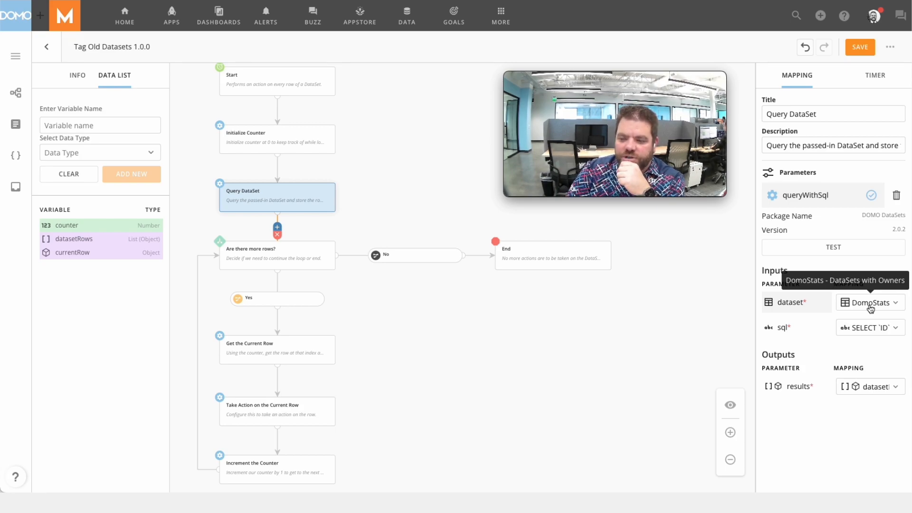
pyautogui.click(867, 331)
pyautogui.click(814, 375)
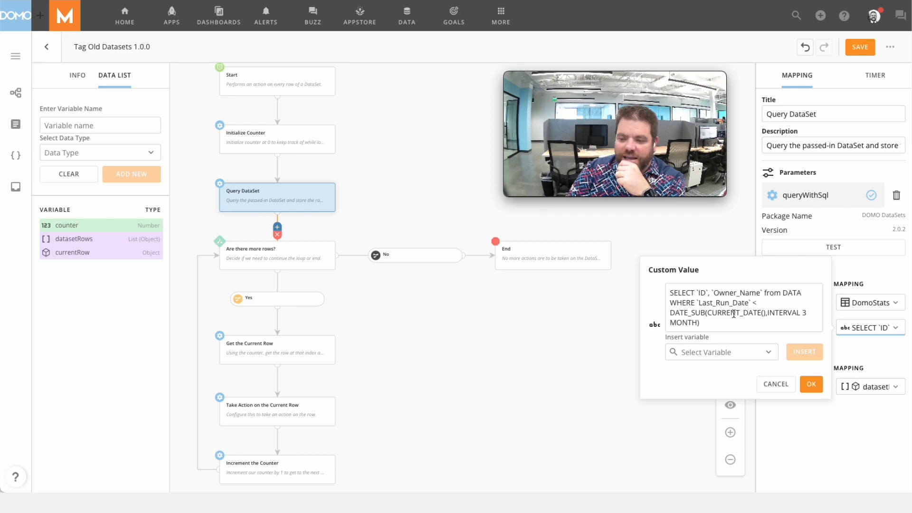
pyautogui.click(782, 386)
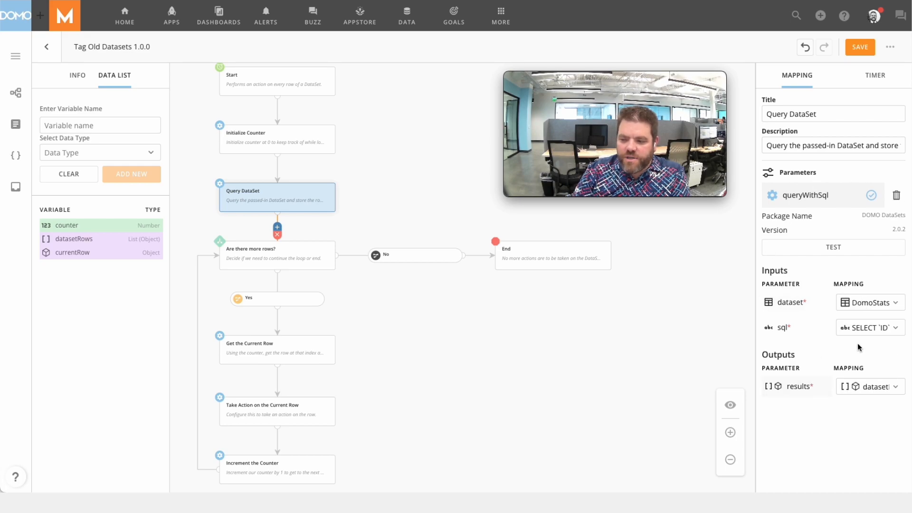
# - Copy the full SQL statement from the Query DataSet step's sql parameter and close it without changes
pyautogui.click(862, 327)
pyautogui.click(782, 373)
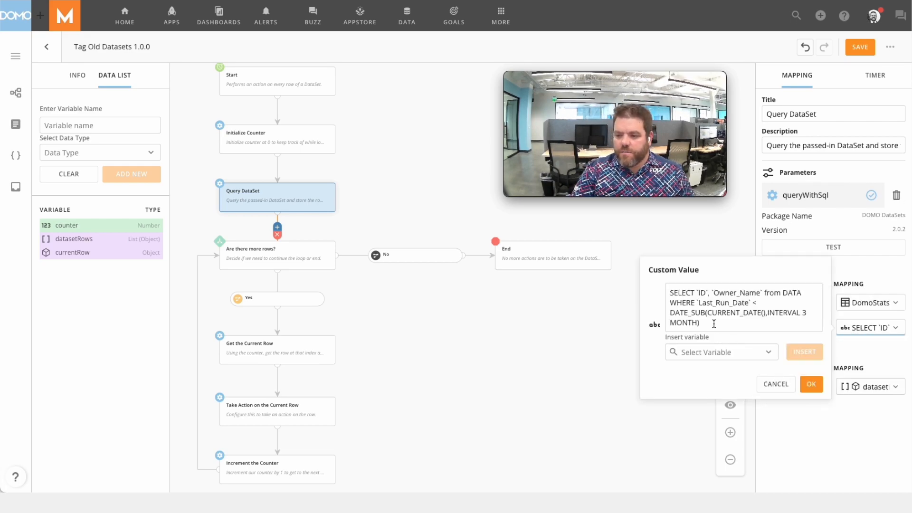
pyautogui.click(695, 307)
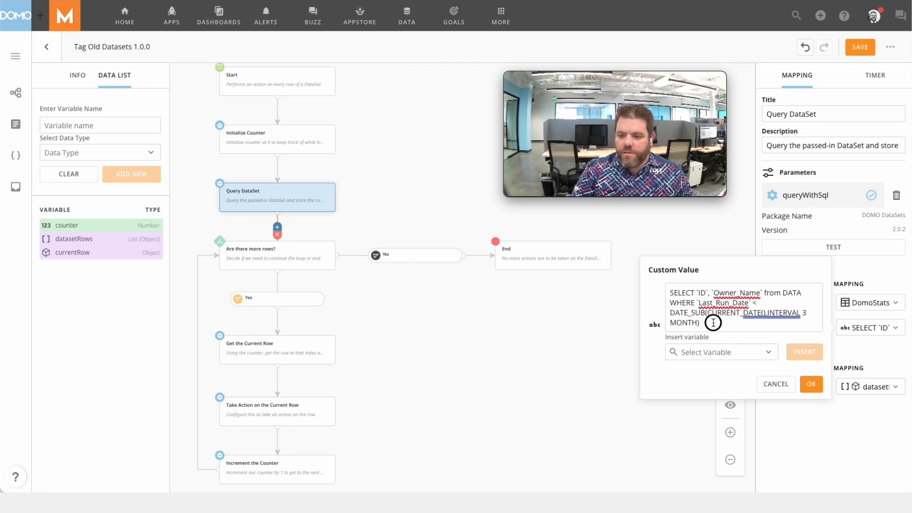
pyautogui.moveTo(713, 323); pyautogui.dragTo(663, 293)
pyautogui.hotkey('ctrl', 'c')
pyautogui.click(776, 383)
# - Test the queryWithSql function with the copied SQL statement, examine the returned row objects, and close the test
pyautogui.click(832, 247)
pyautogui.click(433, 223)
pyautogui.hotkey('ctrl', 'v')
pyautogui.click(653, 407)
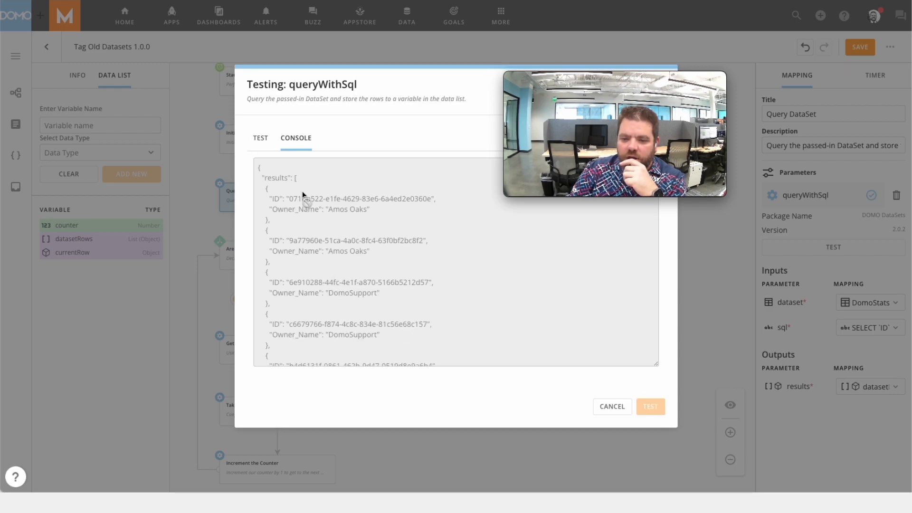
pyautogui.moveTo(266, 186); pyautogui.dragTo(266, 220)
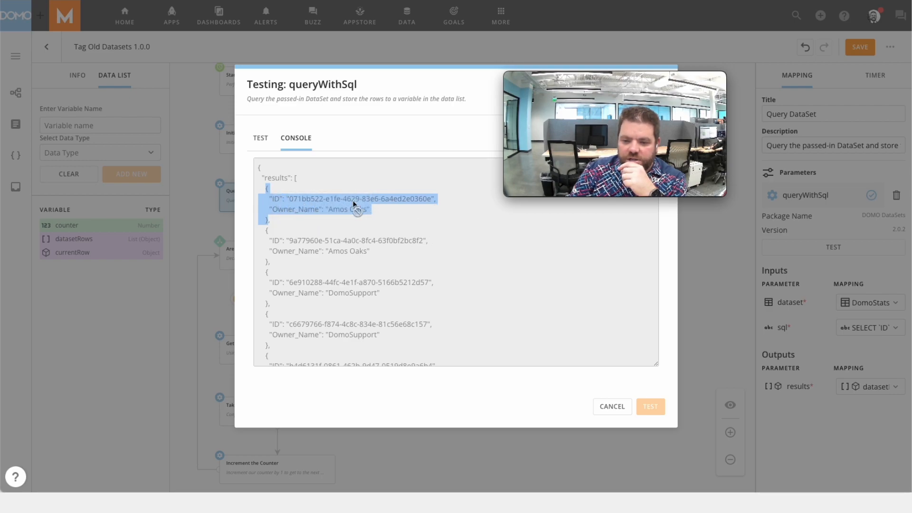
pyautogui.click(417, 227)
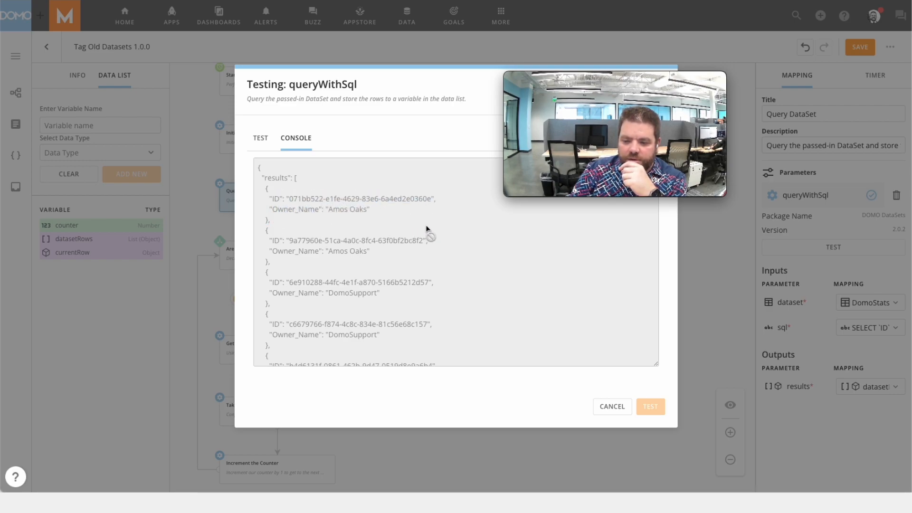
pyautogui.click(612, 407)
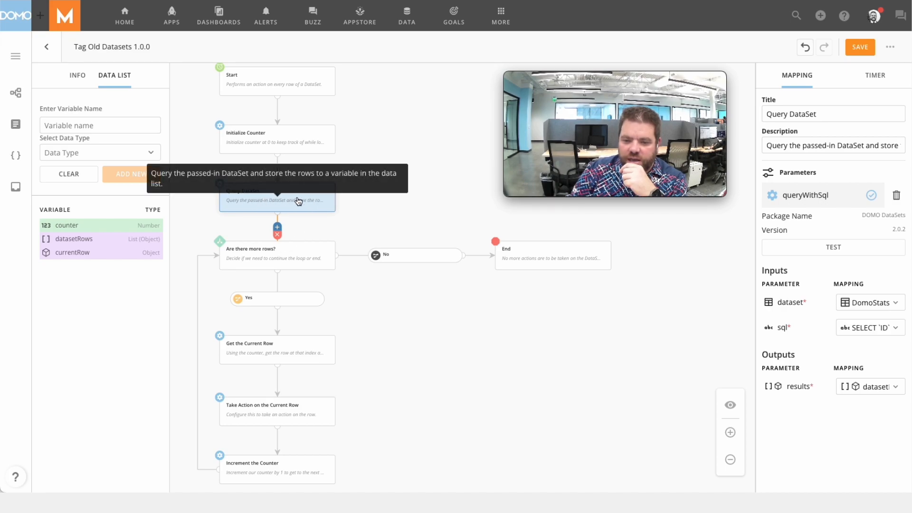
# - Review the Get the Current Row mapping, and set the tag input of Take Action on the Current Row to the custom value "Old Data"
pyautogui.click(275, 359)
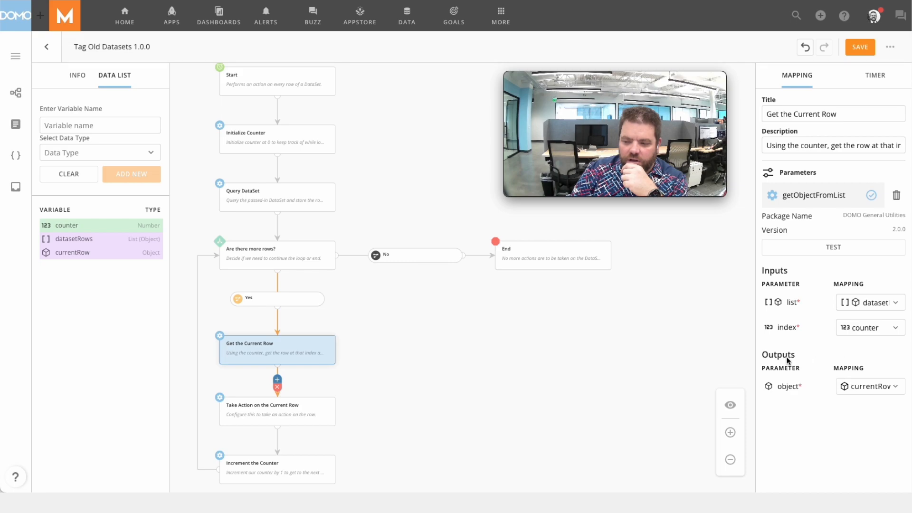
pyautogui.click(295, 417)
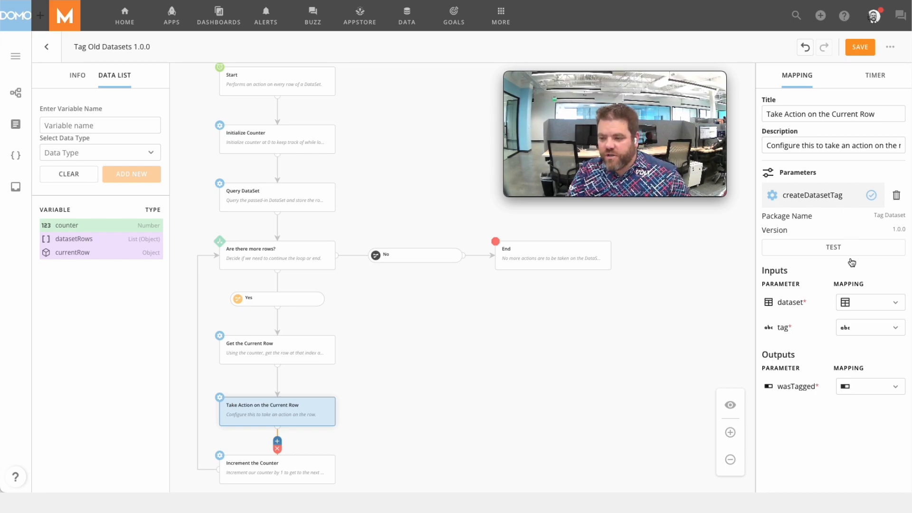
pyautogui.click(867, 327)
pyautogui.click(810, 372)
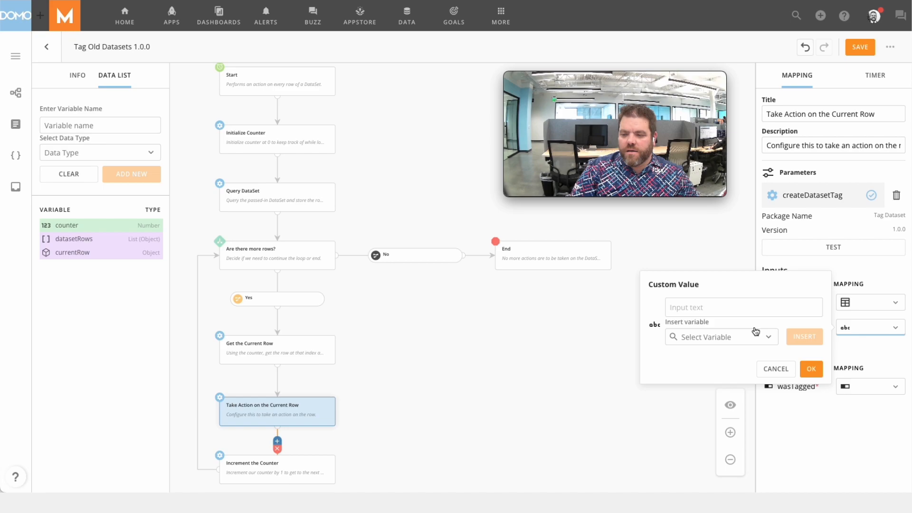
pyautogui.write('Old Data')
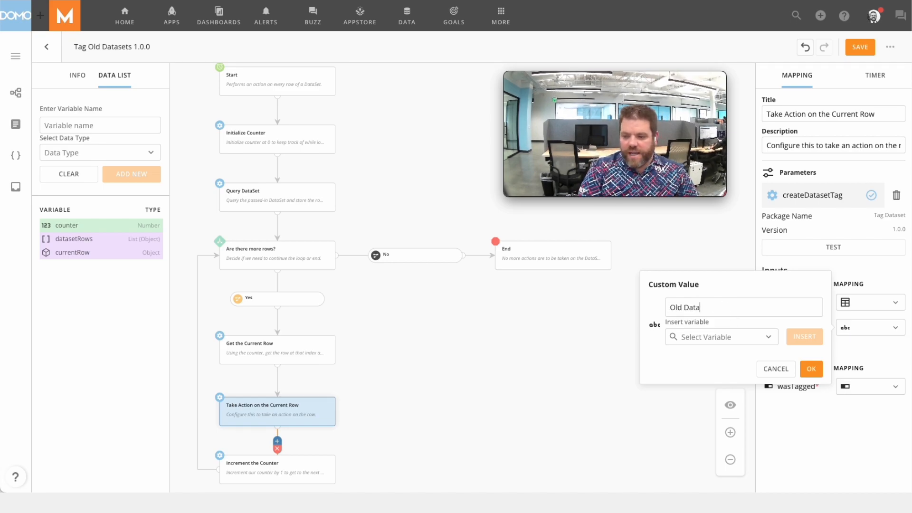
pyautogui.click(810, 369)
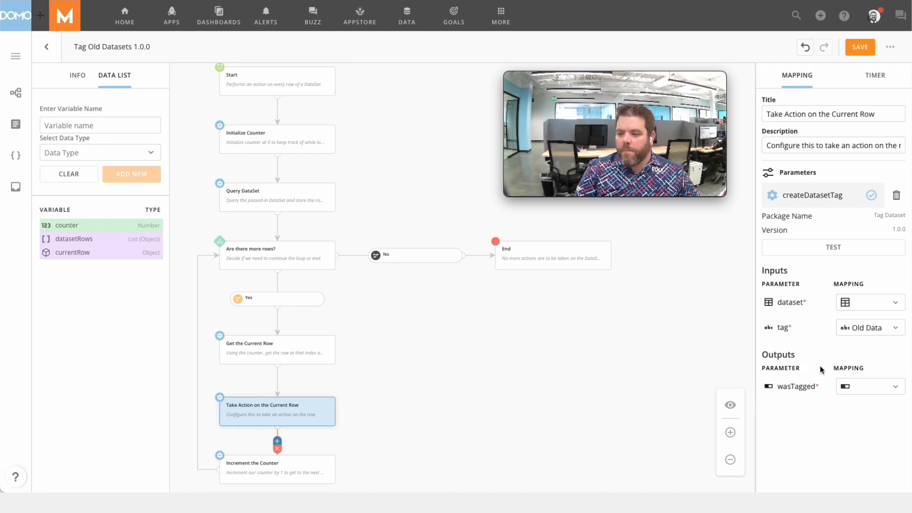
# - Check the mapping options for the Take Action step's dataset input, and return to the Get the Current Row configuration
pyautogui.click(875, 307)
pyautogui.click(654, 307)
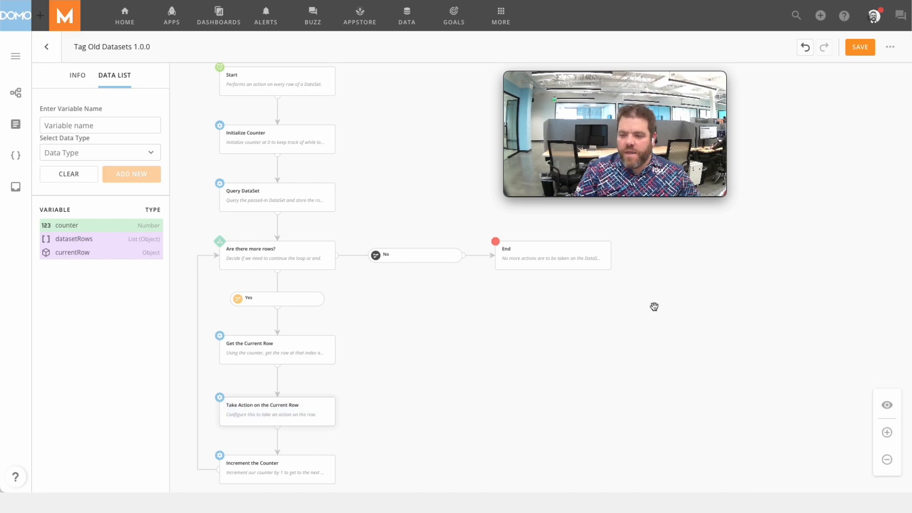
pyautogui.click(291, 352)
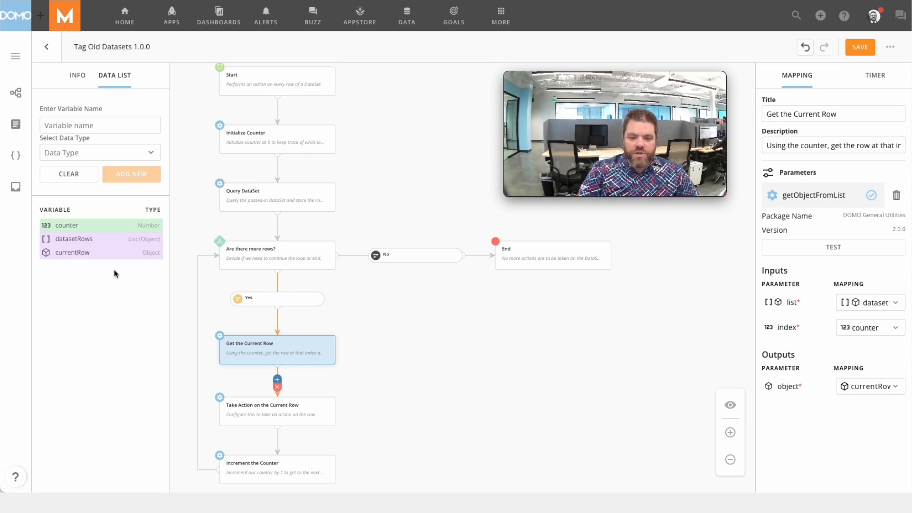
# - Edit the currentRow object variable to add two child fields, naming the first ID with the Dataset type
pyautogui.moveTo(130, 257)
pyautogui.click(146, 252)
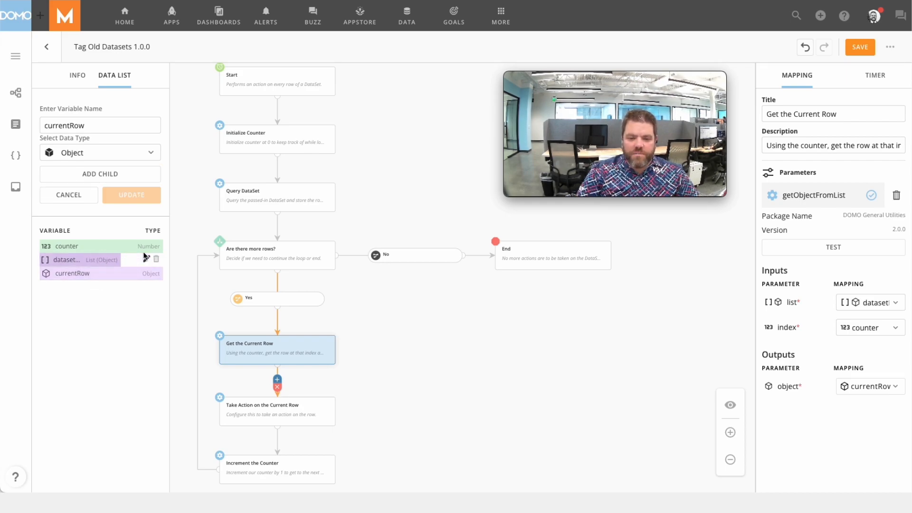
pyautogui.click(103, 174)
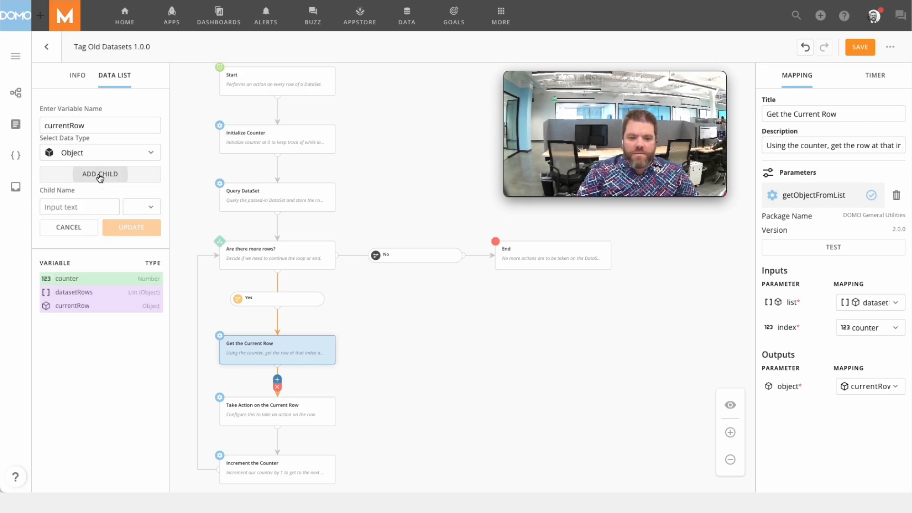
pyautogui.click(101, 175)
pyautogui.click(74, 208)
pyautogui.write('ID')
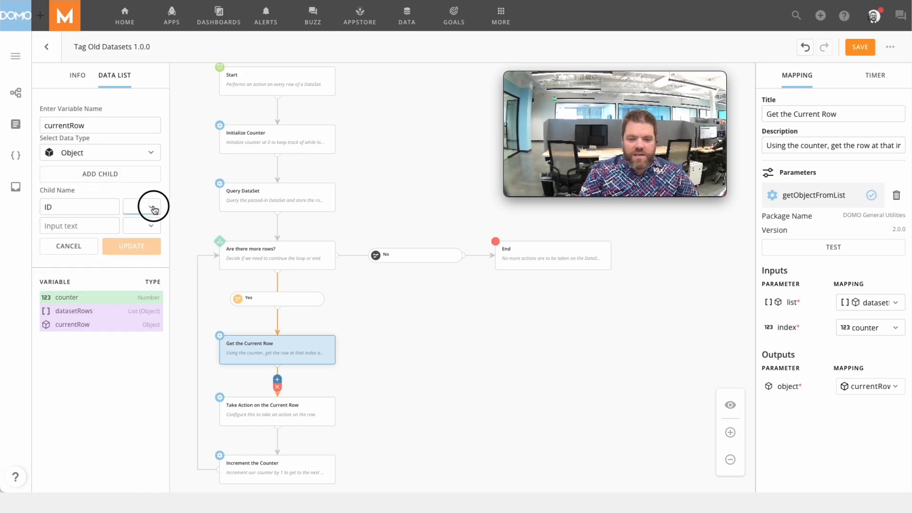
pyautogui.click(151, 207)
pyautogui.click(118, 424)
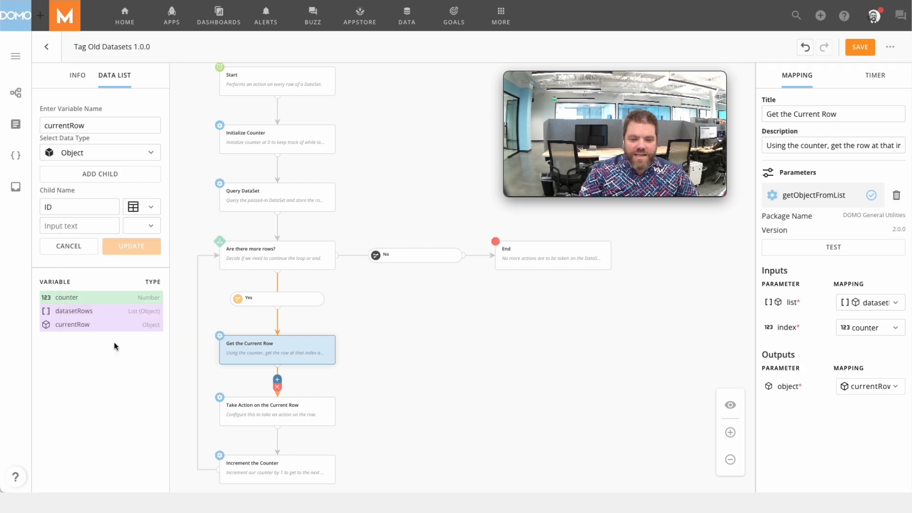
# - Name the second child Owner_Name with the Text type, update currentRow accepting the dropped mapping, and expand its children in the variable list
pyautogui.click(77, 224)
pyautogui.write('Owner_Name')
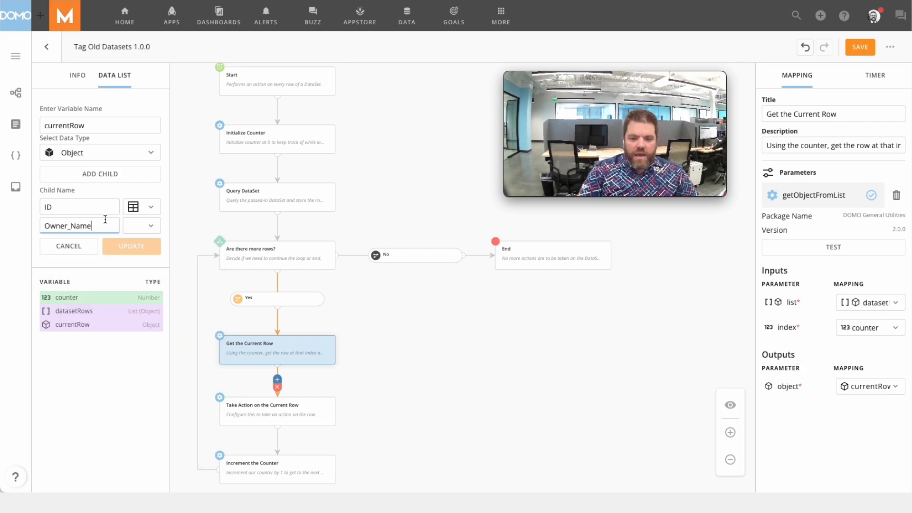
pyautogui.click(142, 226)
pyautogui.click(127, 253)
pyautogui.click(141, 248)
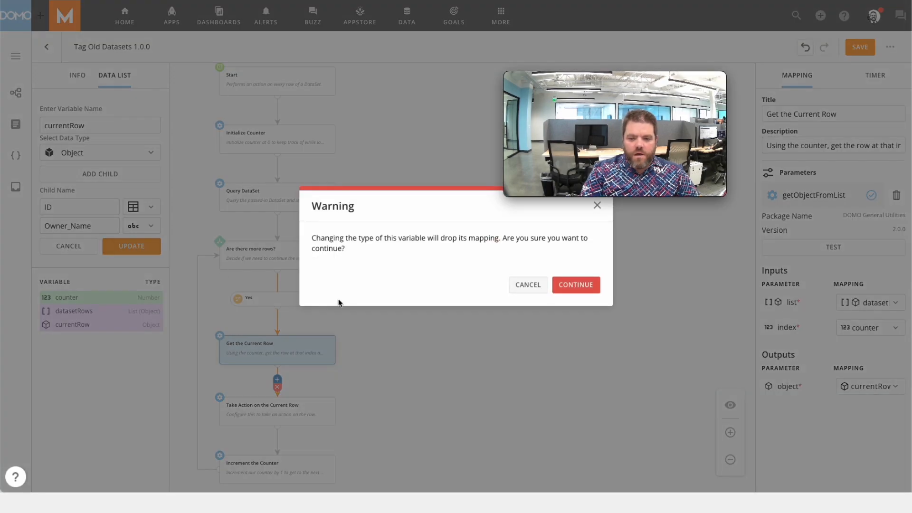
pyautogui.click(572, 290)
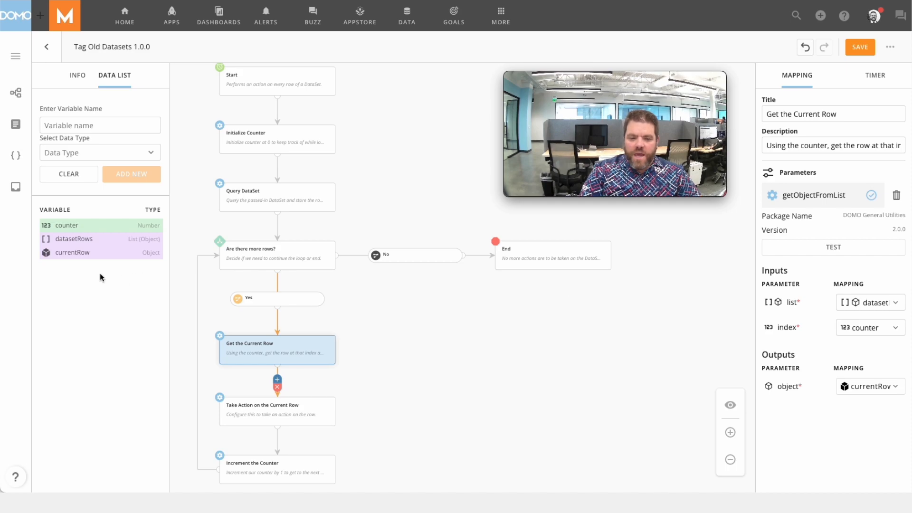
pyautogui.moveTo(42, 256)
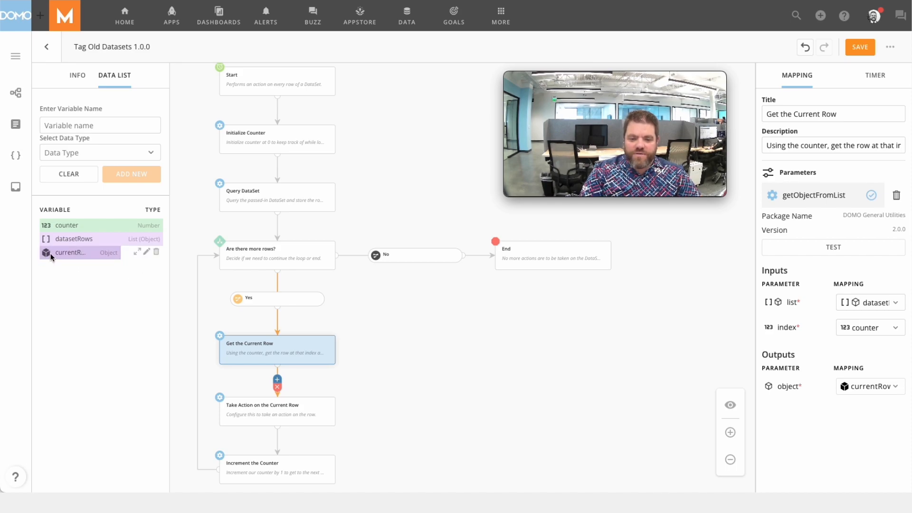
pyautogui.click(138, 251)
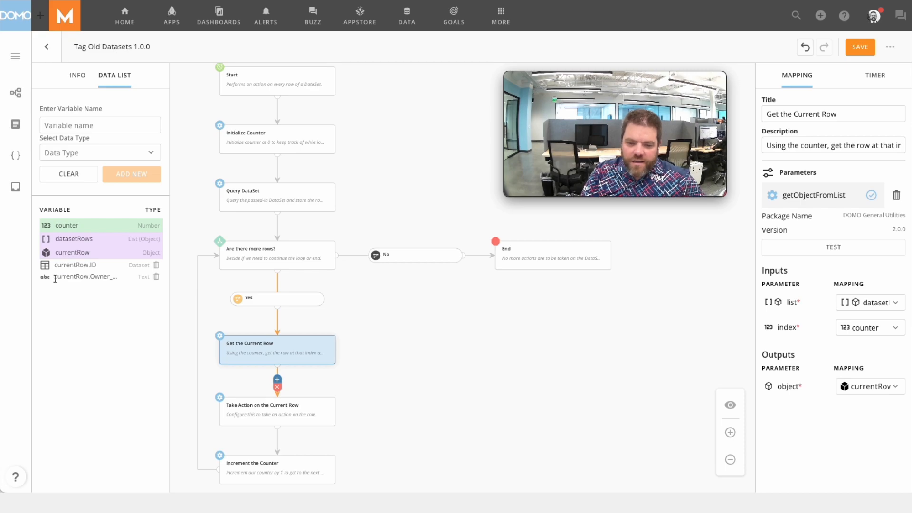
# - Map the dataset input of Take Action on the Current Row to currentRow.ID, and collapse currentRow in the variable list
pyautogui.click(469, 343)
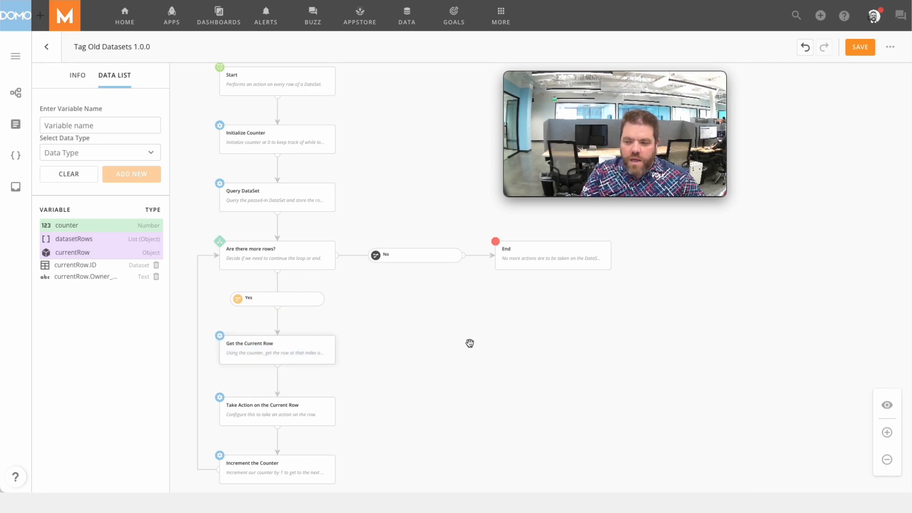
pyautogui.click(291, 409)
pyautogui.click(866, 304)
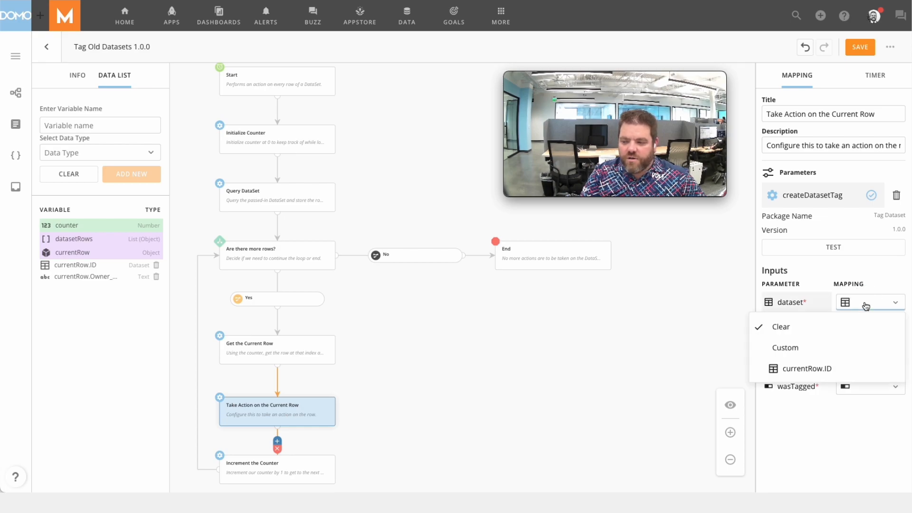
pyautogui.click(847, 370)
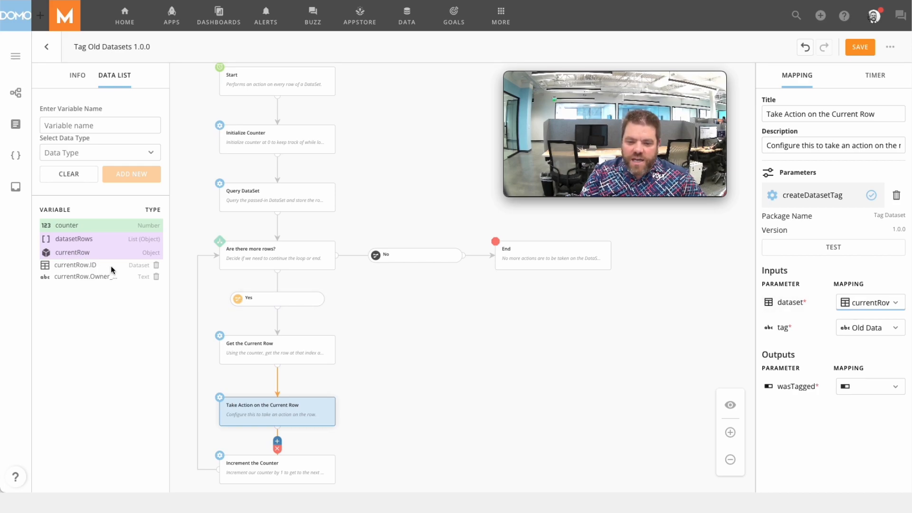
pyautogui.click(137, 253)
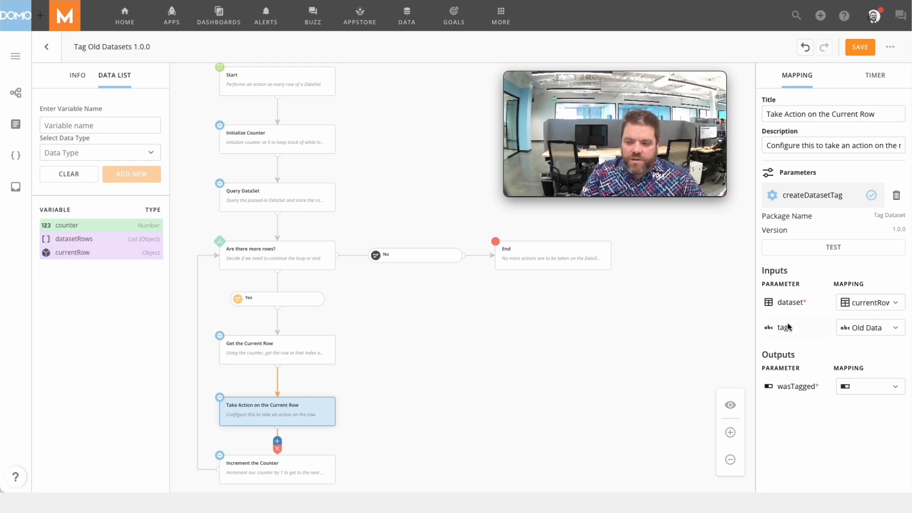